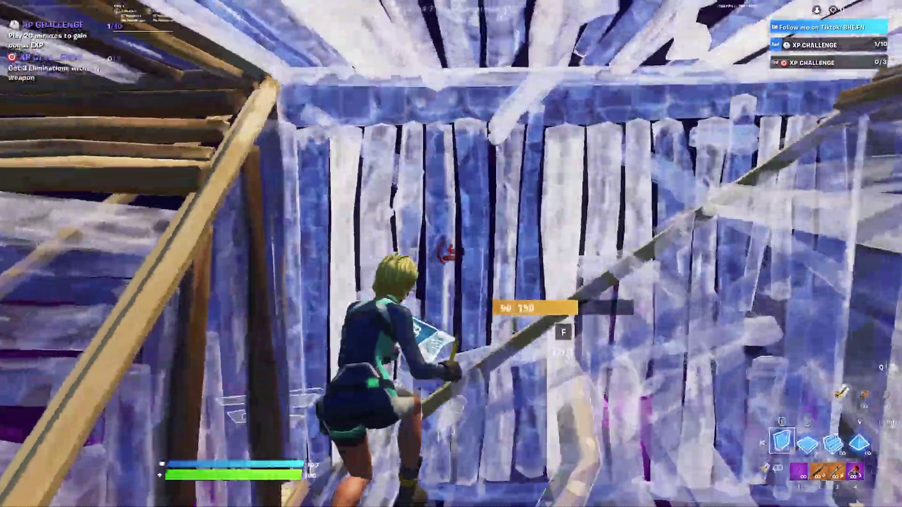
key(c)
click(451, 253)
key(f)
click(451, 254)
key(f)
click(452, 255)
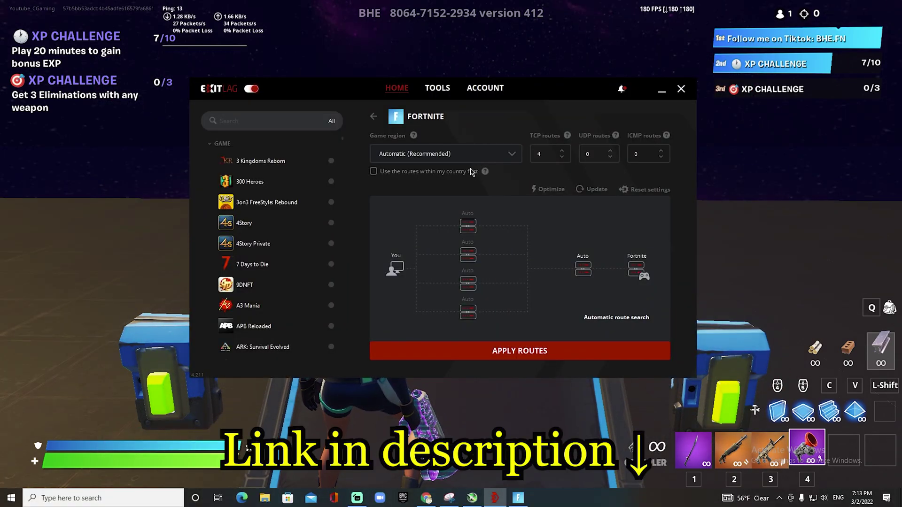
Step: Examine the game regions available for Fortnite in ExitLag, from North America through Europe and Asia, without picking one
click(460, 154)
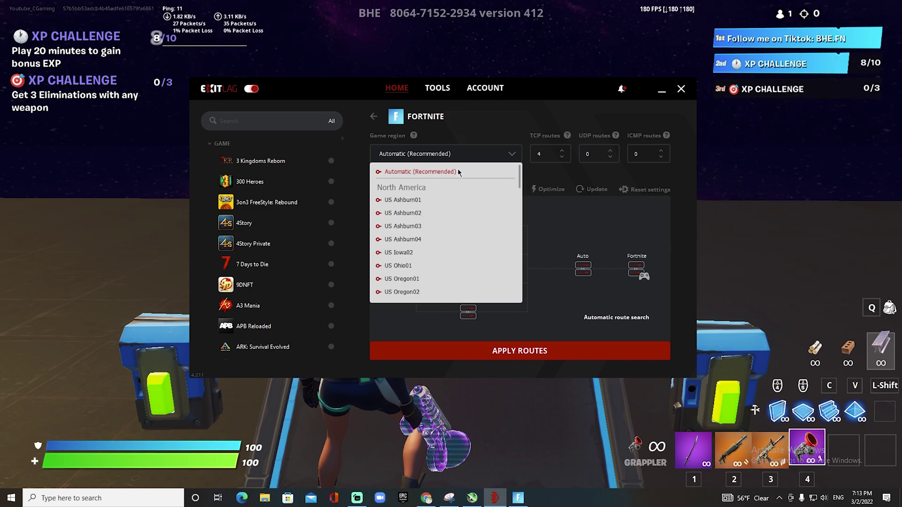
scroll(449, 221, down, 10)
scroll(456, 224, down, 1)
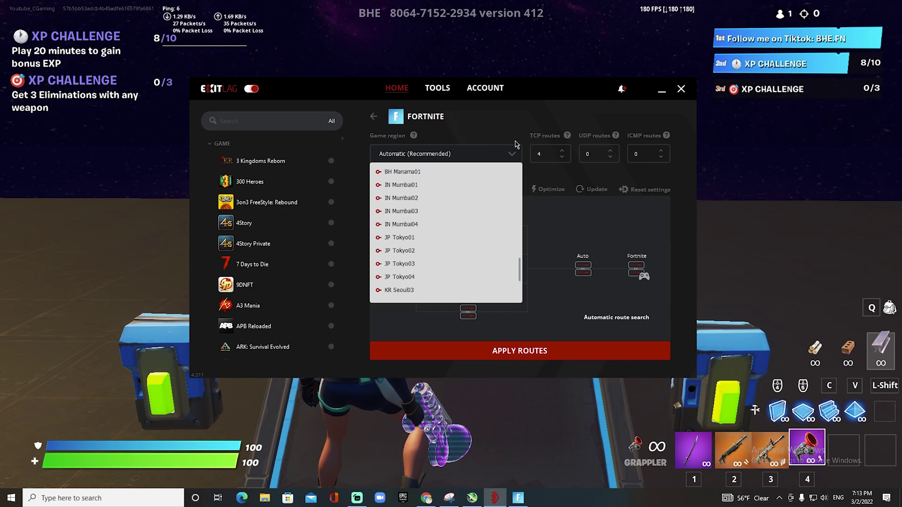
click(526, 155)
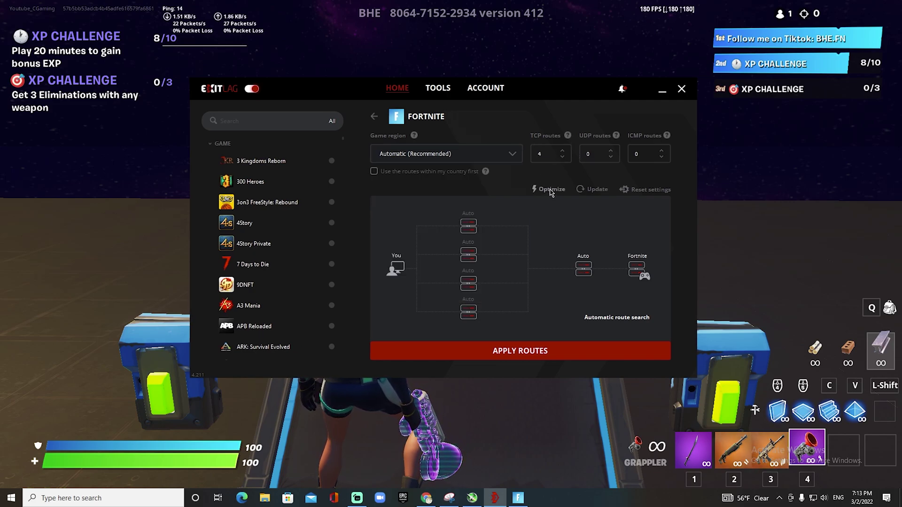
click(472, 156)
scroll(480, 226, down, 5)
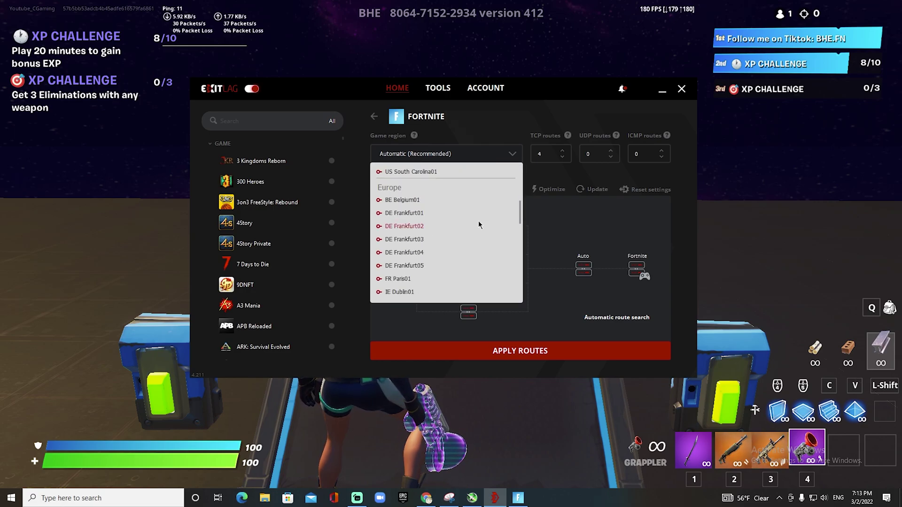
scroll(476, 231, up, 6)
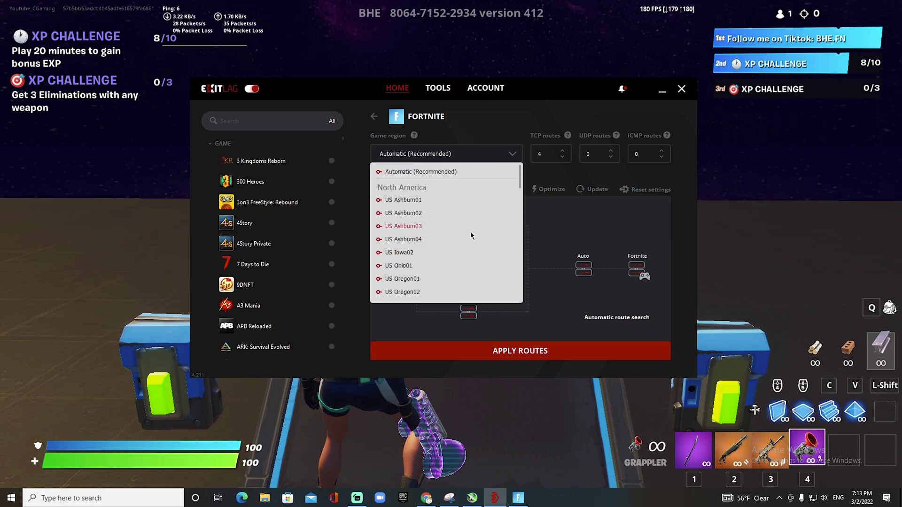
scroll(471, 233, down, 1)
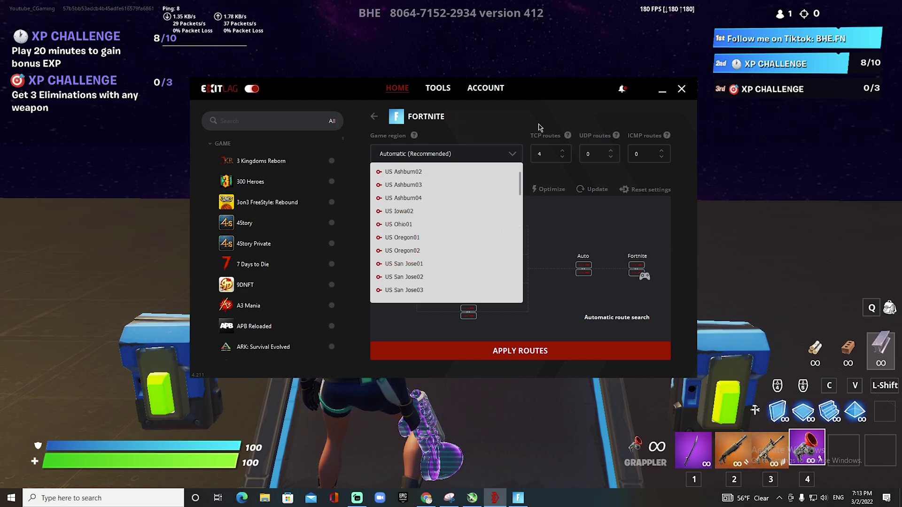
click(539, 127)
mouse_move(614, 140)
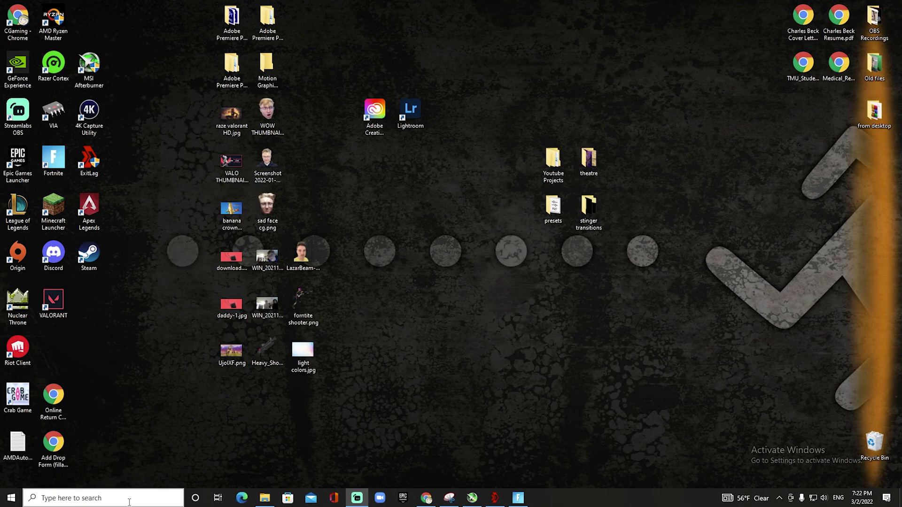
Step: Open Device Manager and bring up the advanced properties of the Realtek PCIe GbE Family Controller network adapter
click(126, 500)
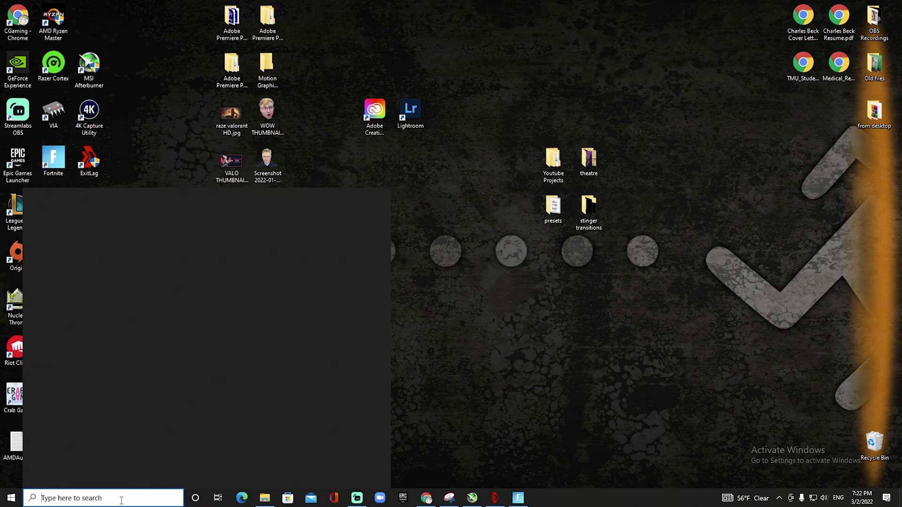
text(device)
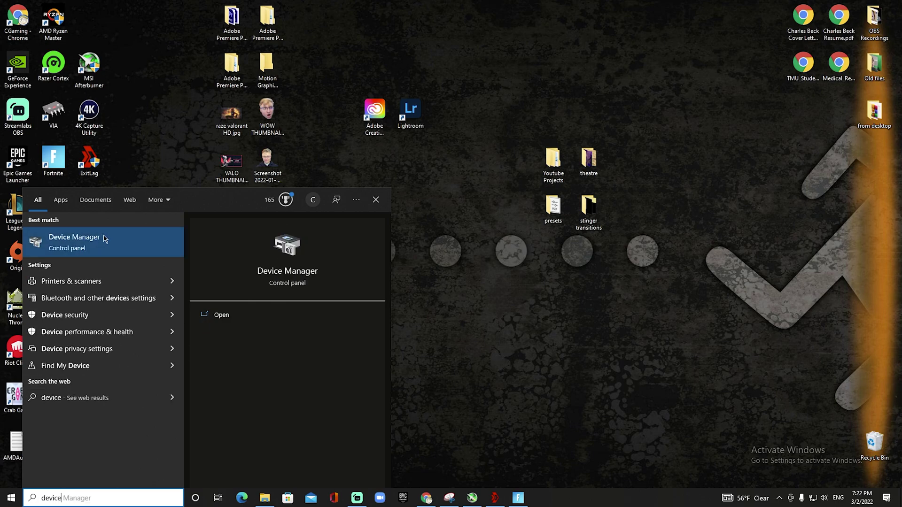
click(104, 241)
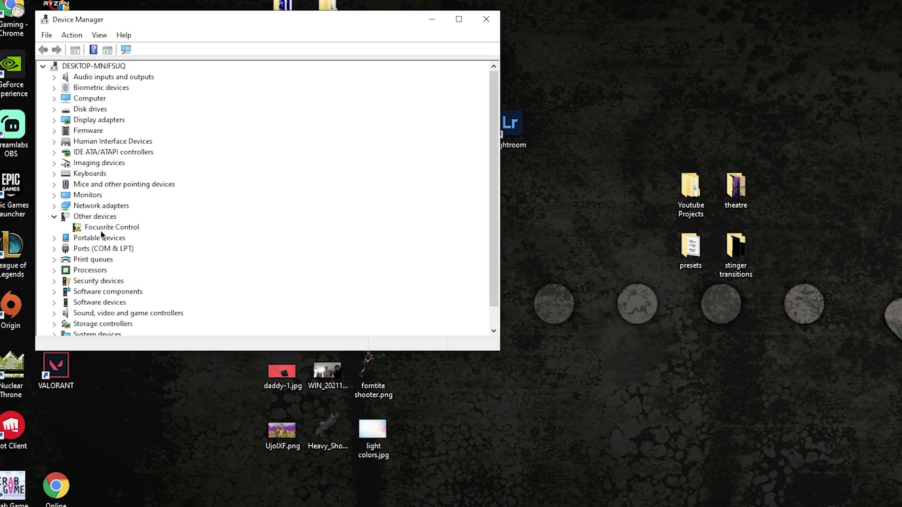
click(54, 206)
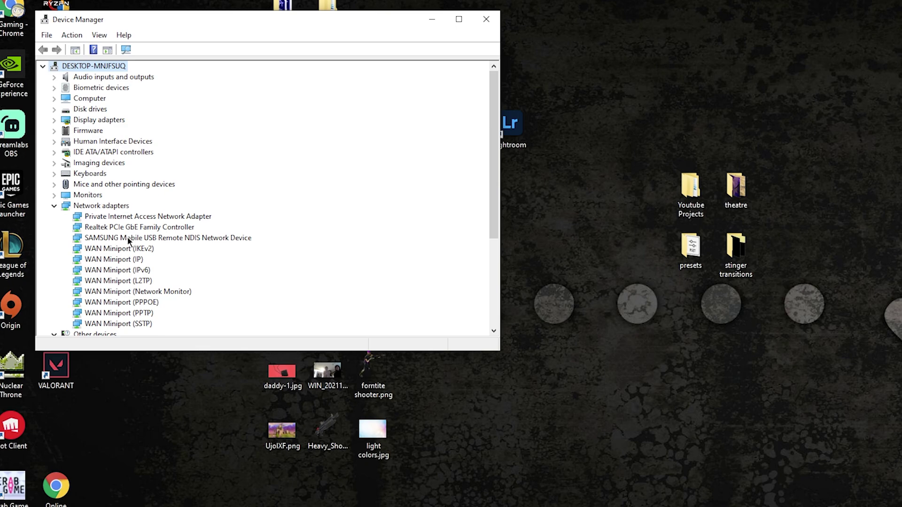
double_click(129, 223)
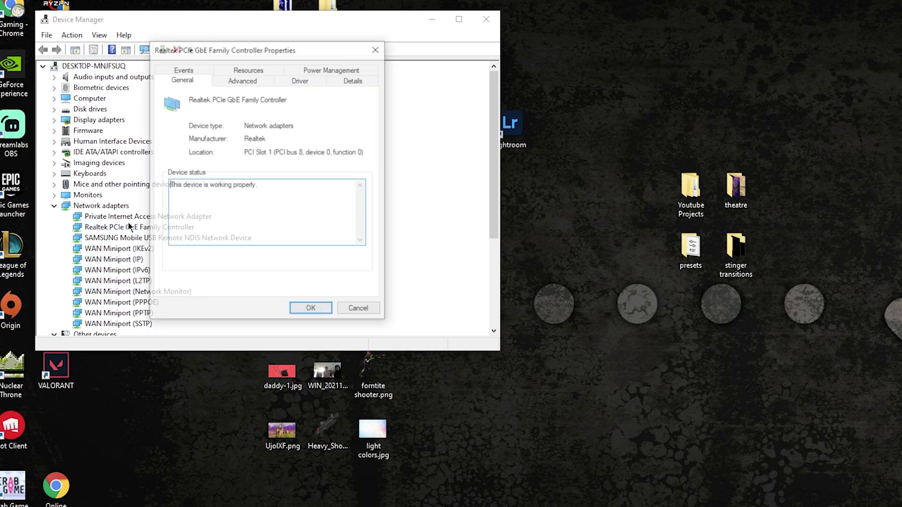
click(240, 80)
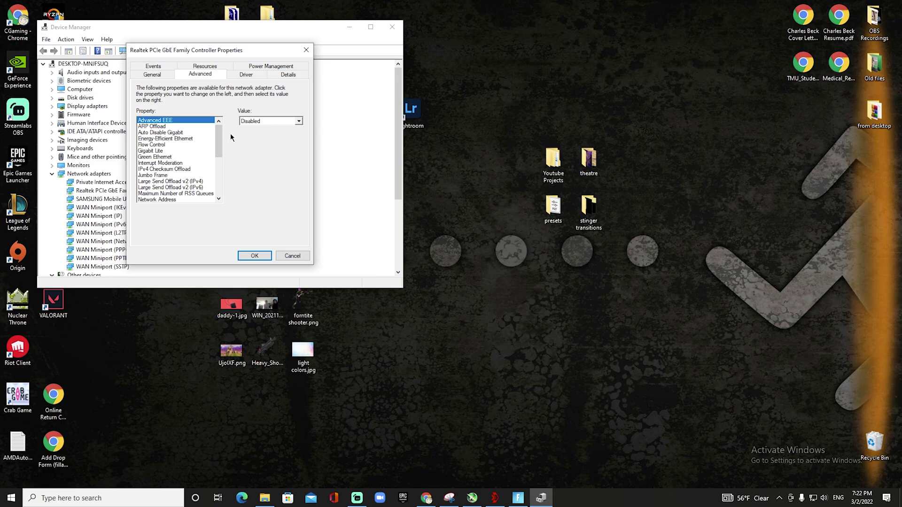
Step: Check the adapter's Energy-Efficient Ethernet setting and set Green Ethernet to Disabled
click(172, 139)
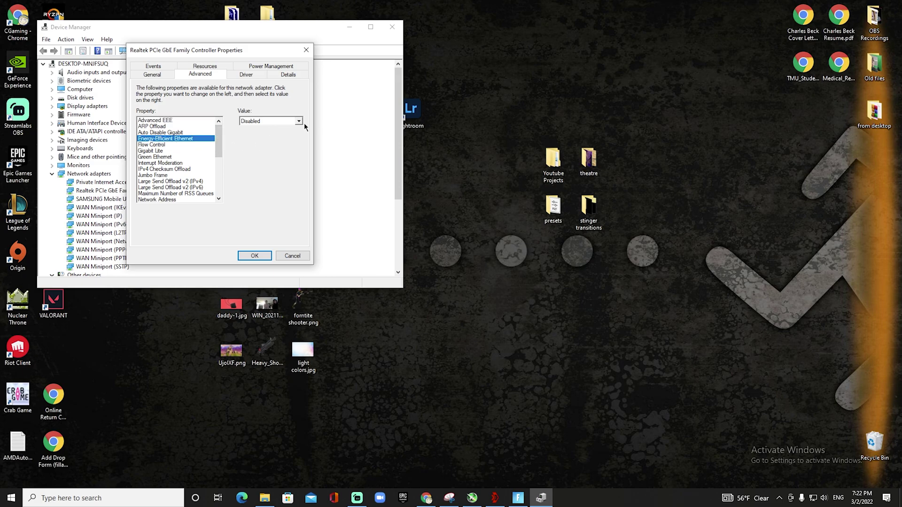
click(167, 157)
click(266, 122)
click(264, 131)
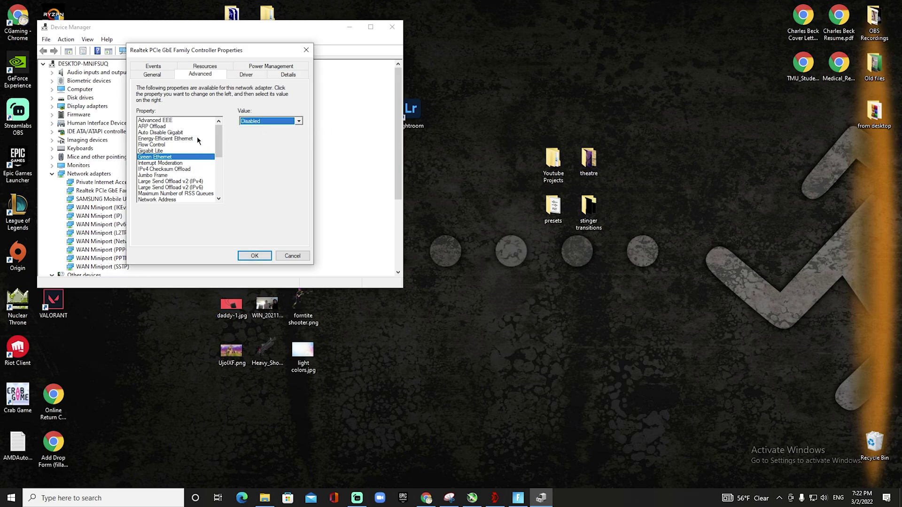
Step: Set the network adapter's Speed & Duplex property to Auto Negotiation
scroll(198, 140, down, 2)
click(171, 175)
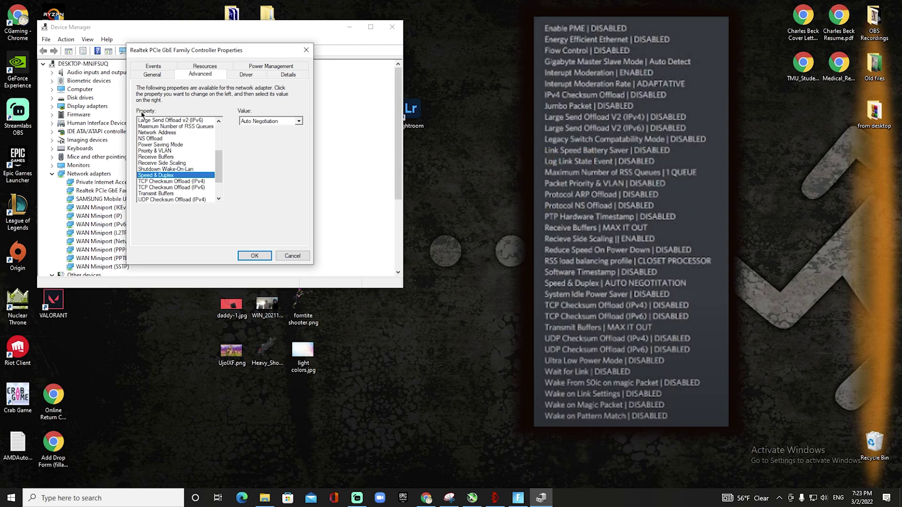
click(247, 121)
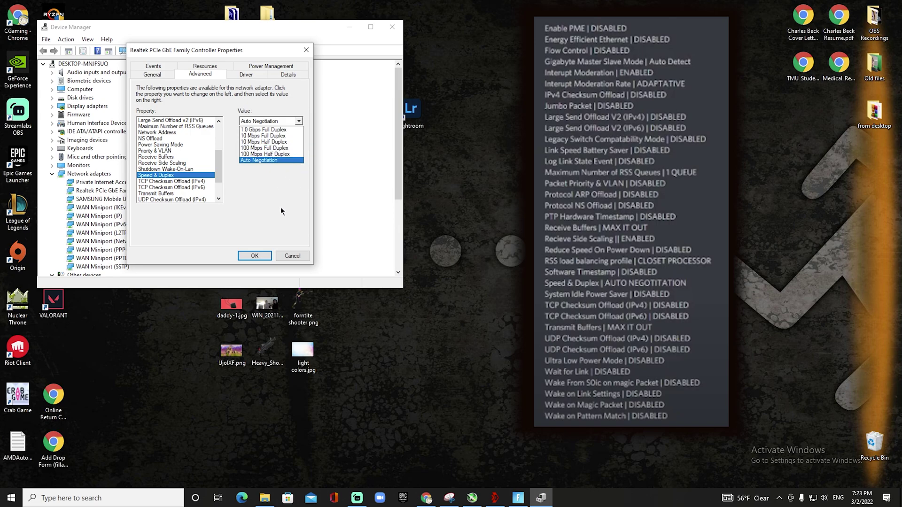
click(270, 161)
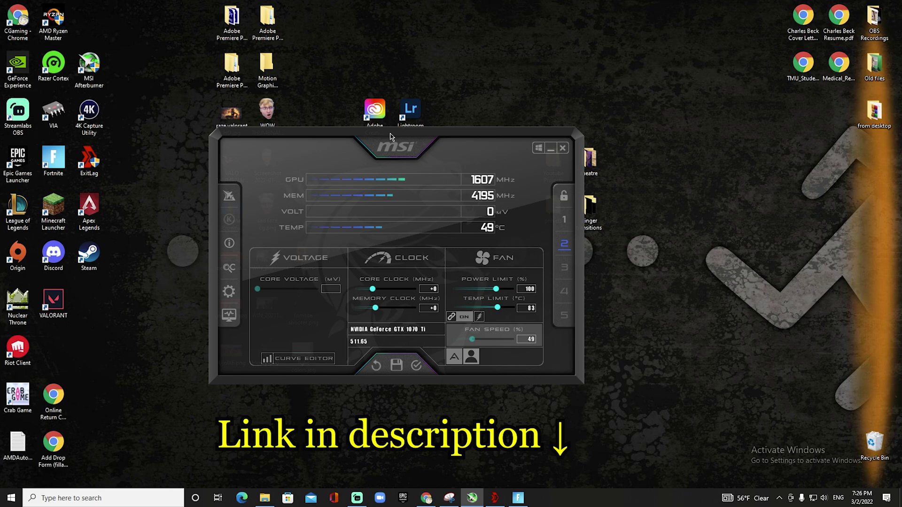
Step: In MSI Afterburner, raise the power limit to 120% together with the linked temperature limit of 92 °C
drag(389, 136, 426, 121)
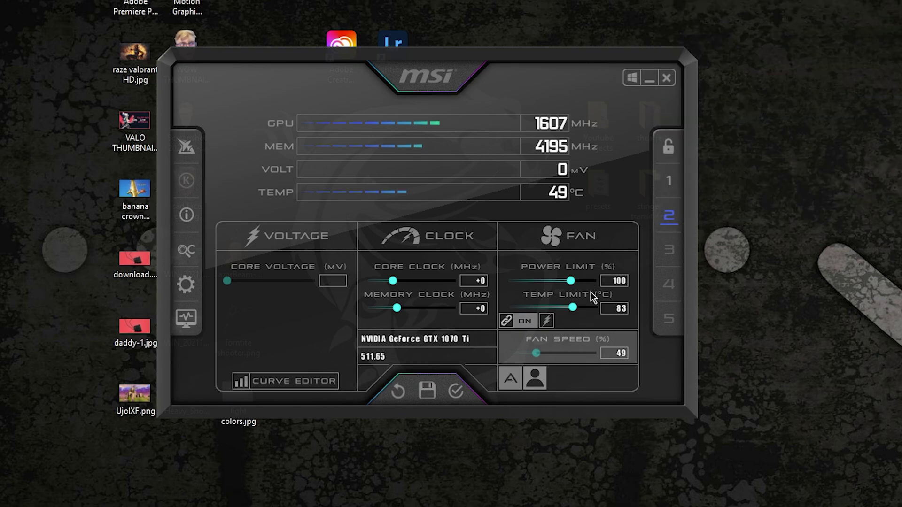
mouse_move(572, 284)
drag(572, 284, 599, 281)
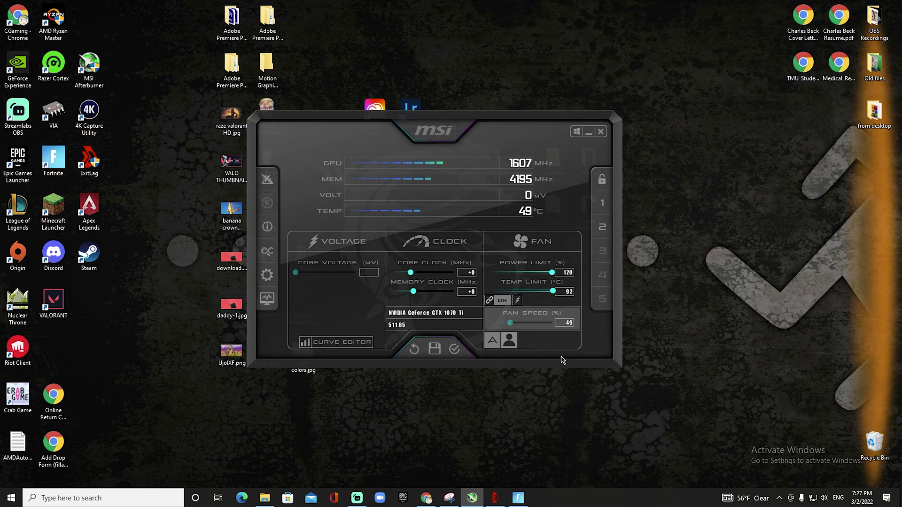
click(602, 204)
click(603, 227)
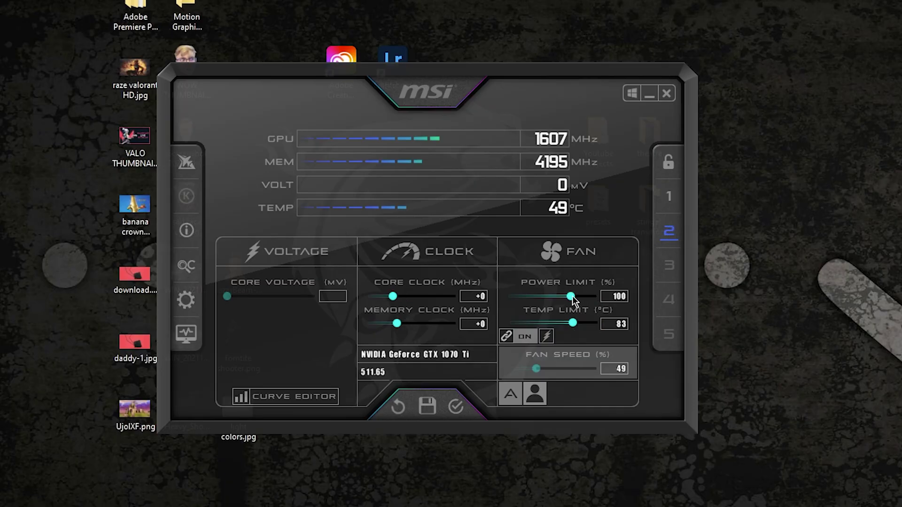
drag(572, 297, 606, 297)
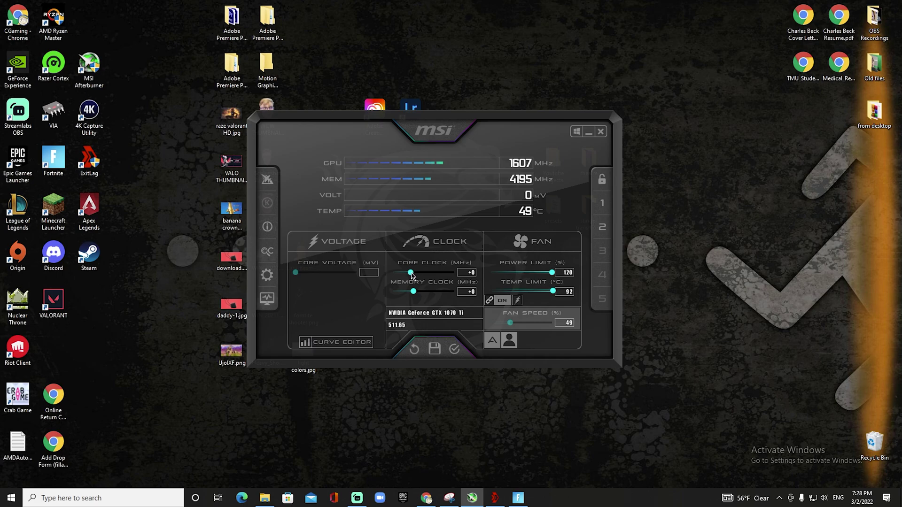
Step: Raise the core clock to +192 MHz and the memory clock to +191 MHz, and apply the changes
drag(411, 273, 418, 292)
click(451, 349)
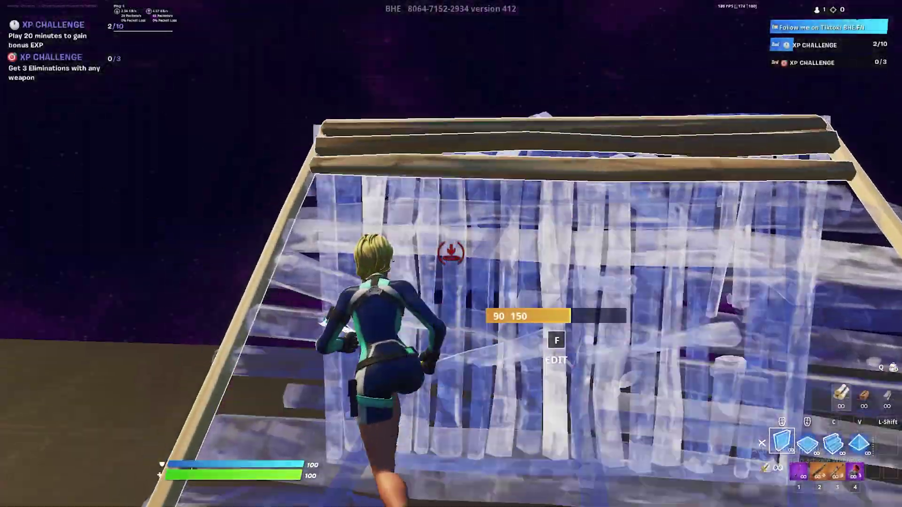
key(c)
click(452, 254)
key(f)
click(452, 253)
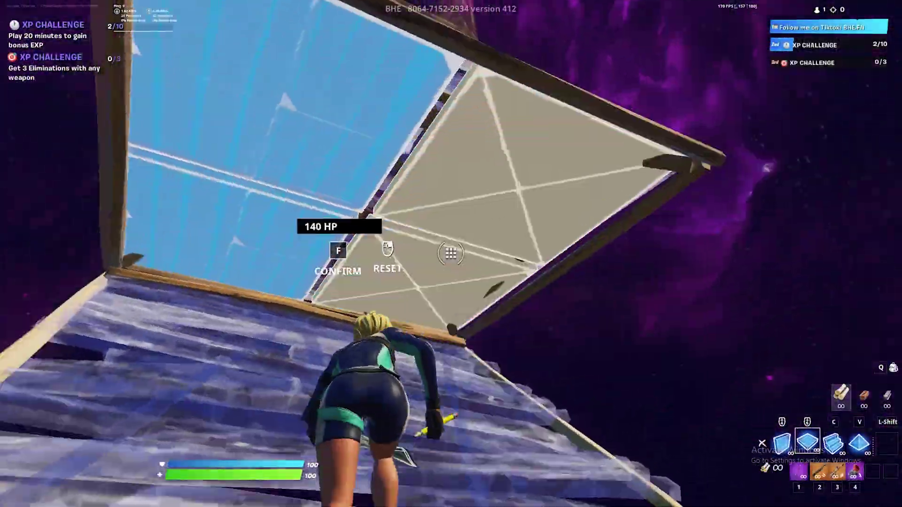
key(f)
click(451, 254)
key(v)
click(451, 254)
key(f)
key(f)
click(451, 254)
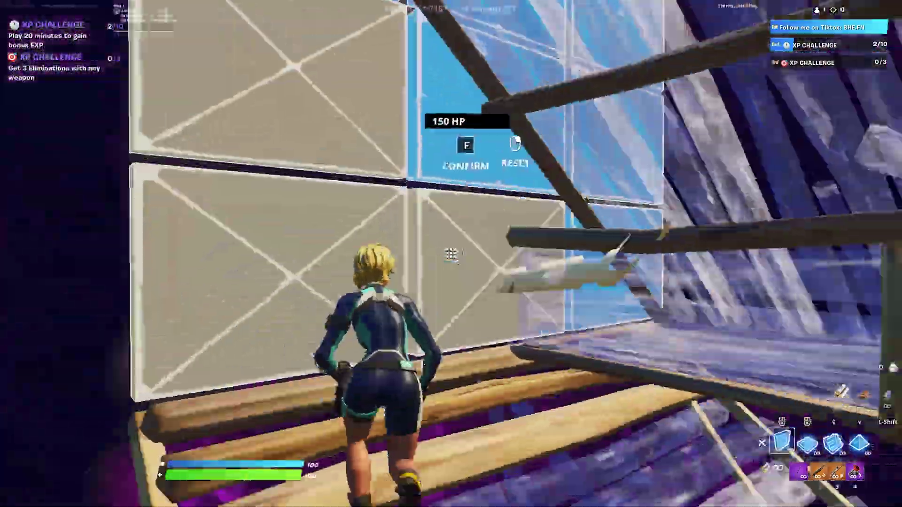
key(f)
click(451, 255)
key(c)
click(451, 253)
key(f)
click(451, 254)
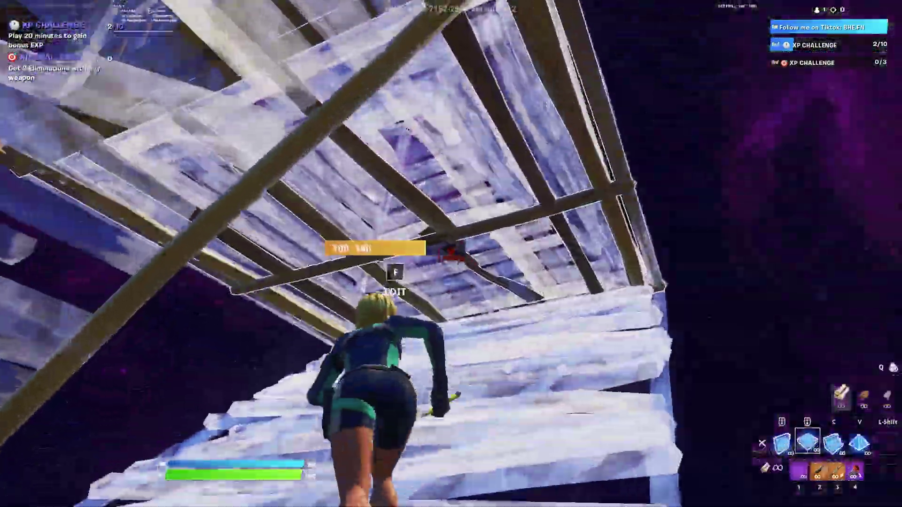
click(451, 254)
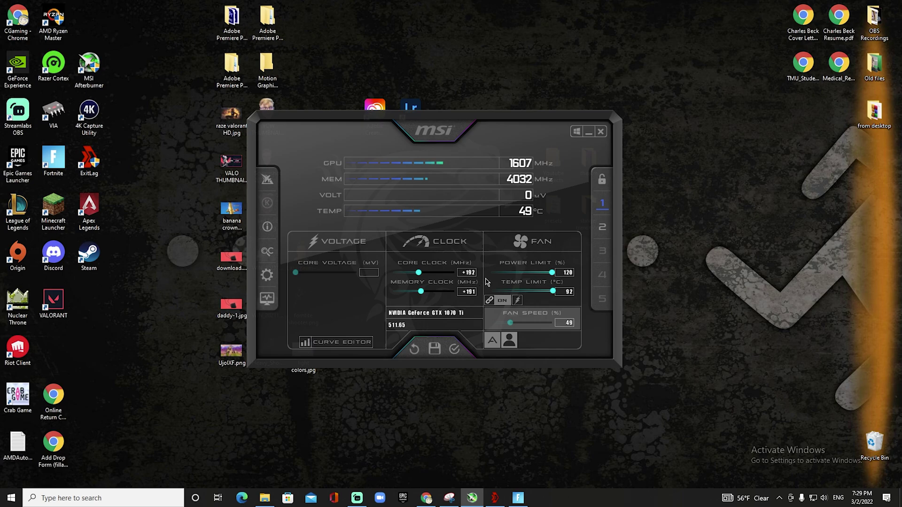
Step: Apply the graphics card overclock settings in MSI Afterburner
click(454, 350)
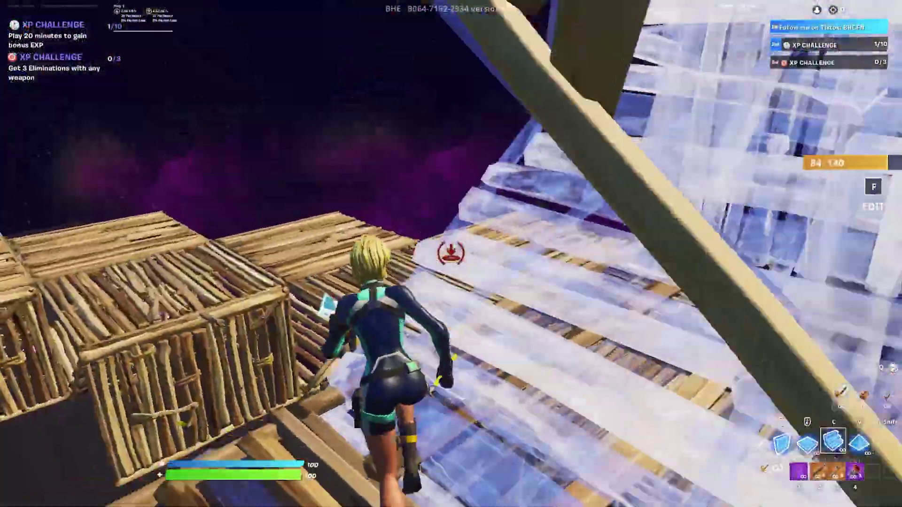
key(f)
key(f)
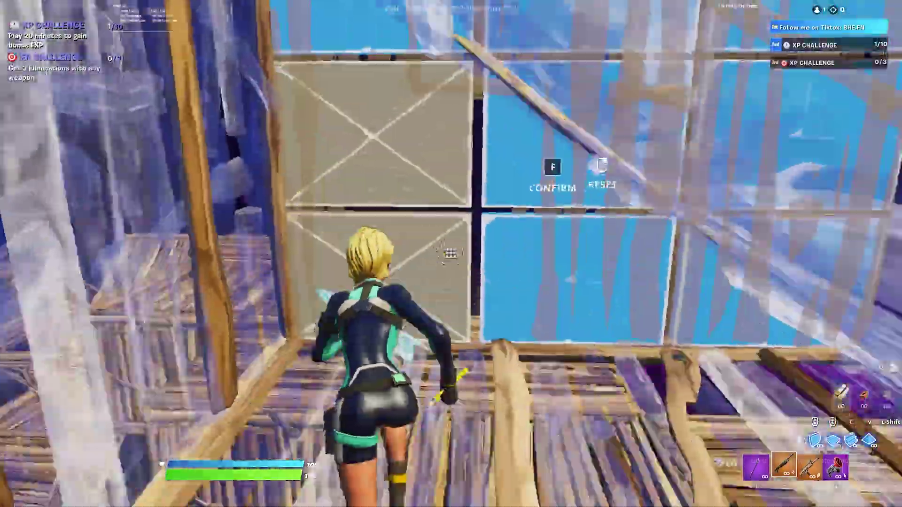
key(f)
key(1)
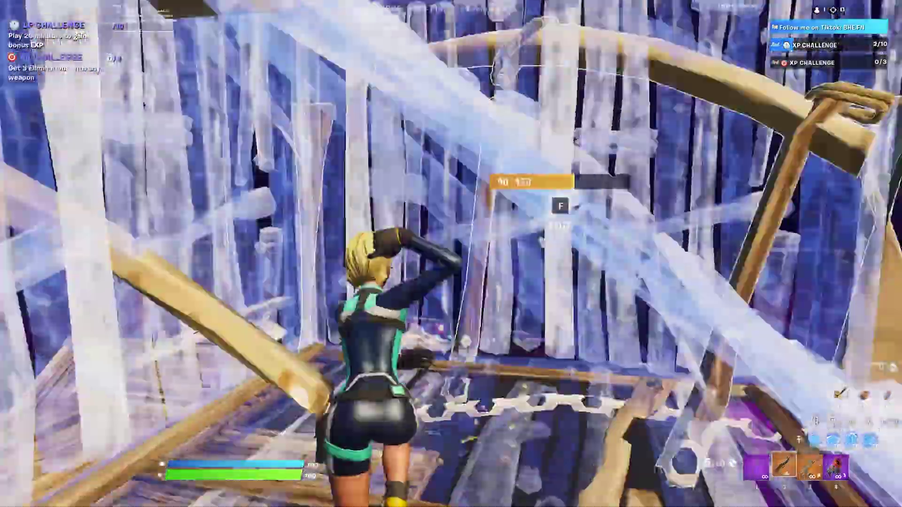
key(f)
click(451, 253)
key(f)
key(v)
key(f)
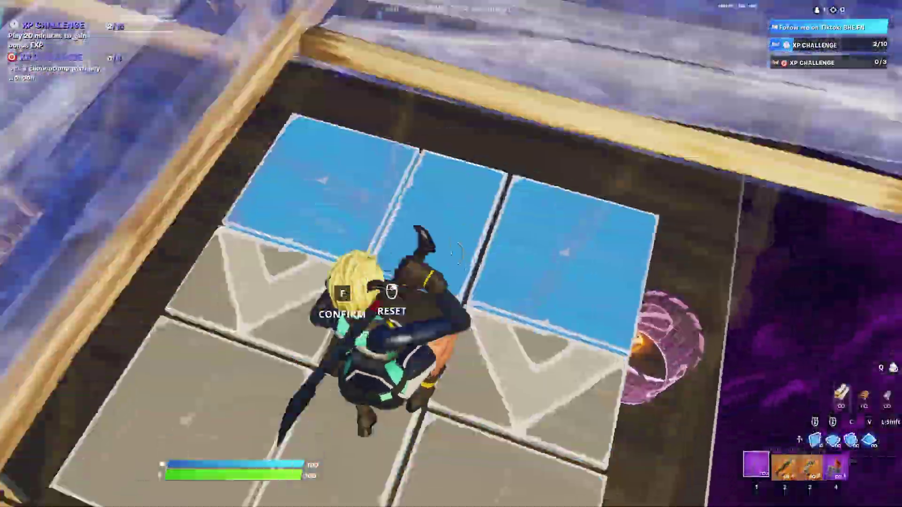
key(f)
key(f)
key(f)
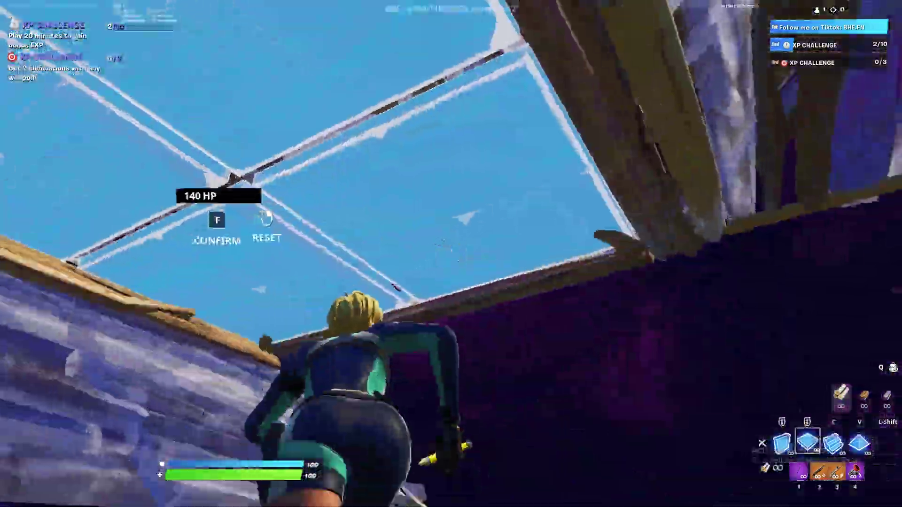
key(f)
key(f)
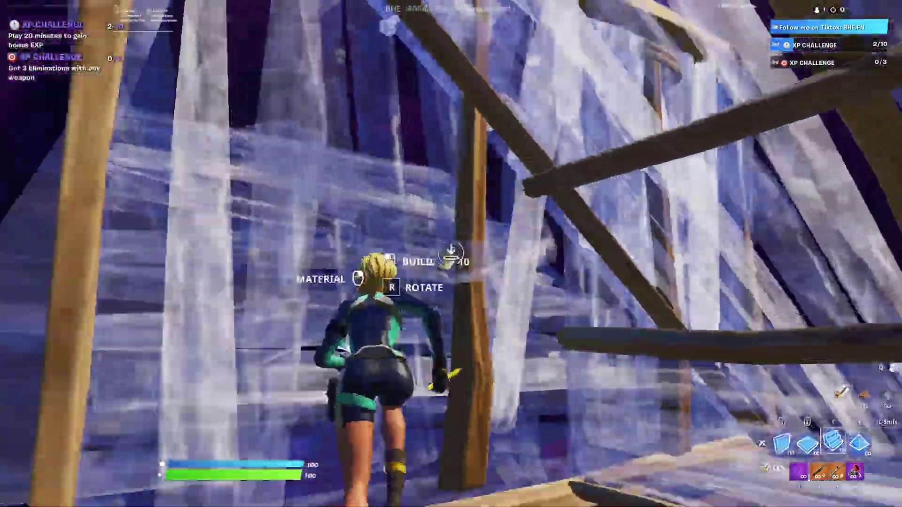
key(f)
click(451, 254)
key(f)
key(c)
click(452, 253)
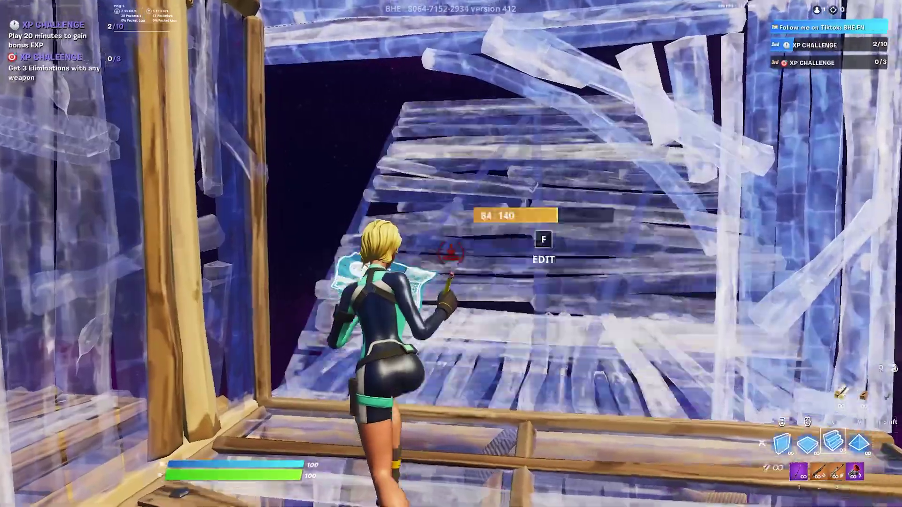
key(f)
click(451, 254)
key(f)
key(v)
click(452, 253)
key(f)
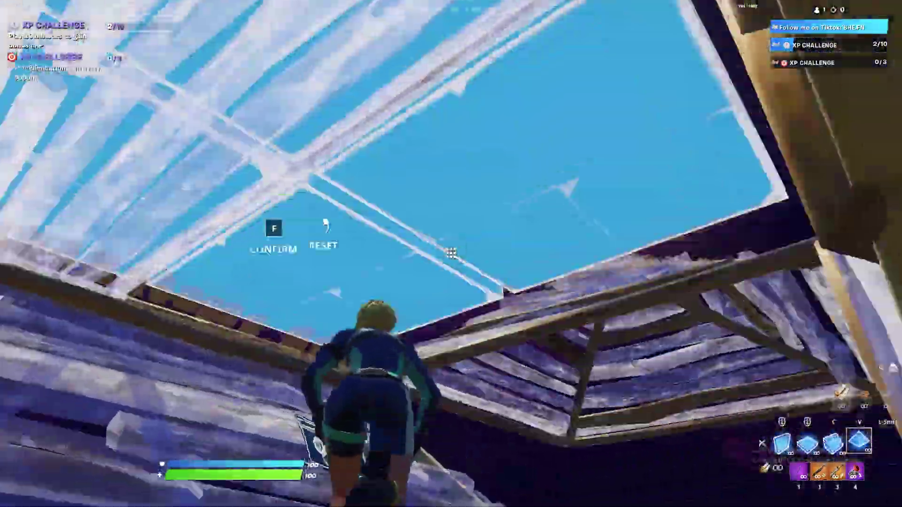
click(451, 254)
key(f)
key(c)
click(451, 254)
click(451, 253)
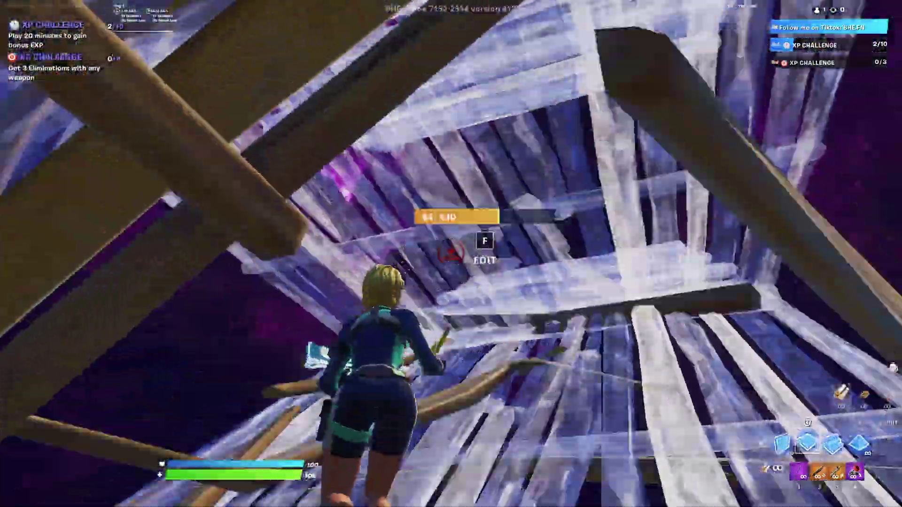
key(c)
click(451, 254)
click(451, 253)
key(c)
click(451, 254)
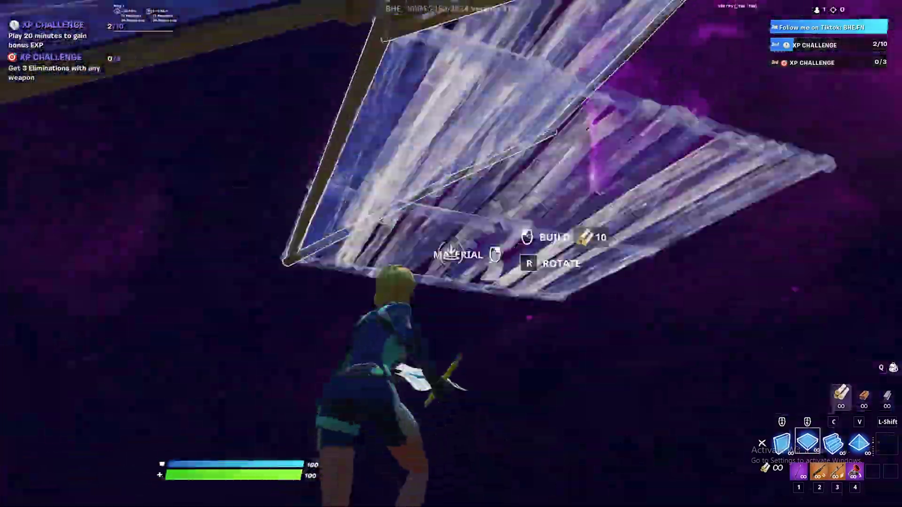
key(v)
click(451, 253)
key(f)
click(451, 254)
key(c)
click(451, 253)
key(c)
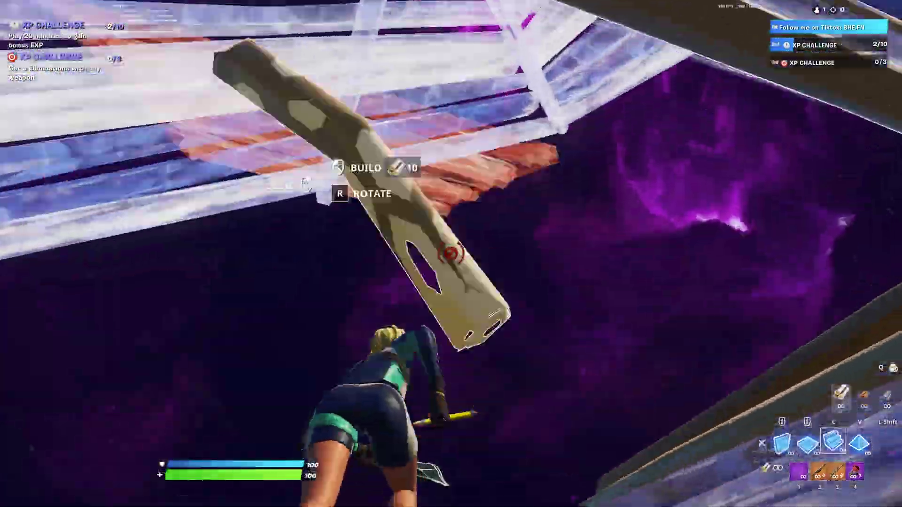